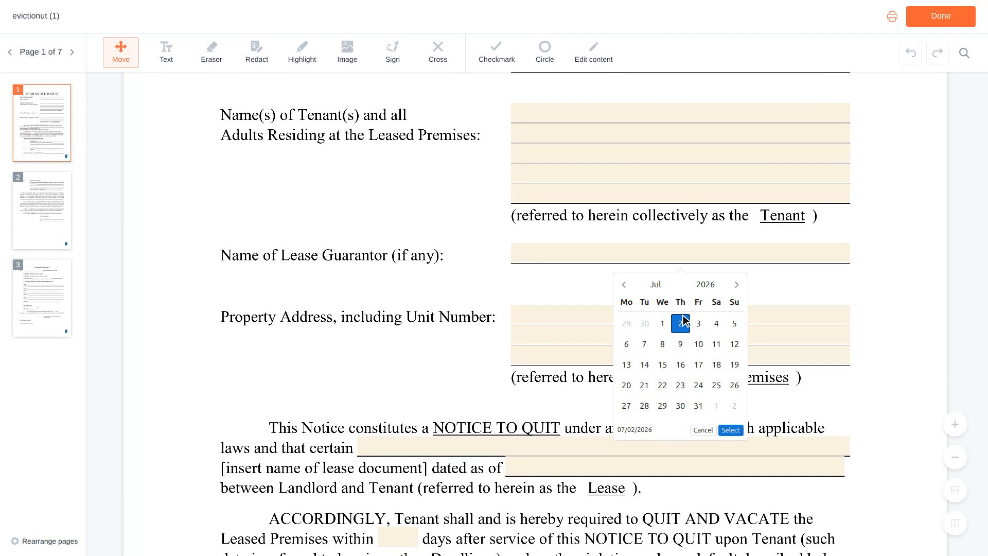
Scroll down the eviction notice toward the lease section
{"action": "scroll", "coordinate": [684, 321], "scroll_direction": "down", "scroll_amount": 1}
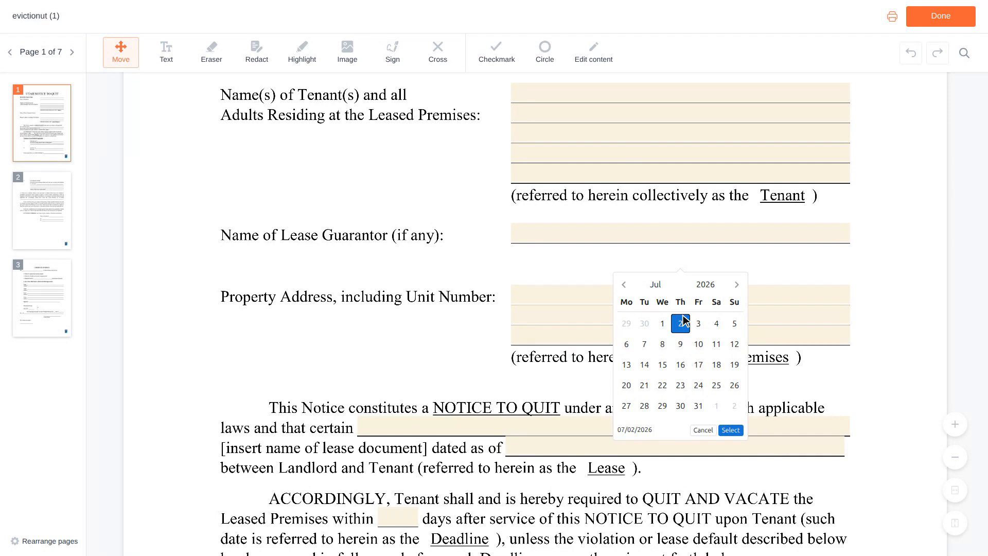
{"action": "scroll", "coordinate": [684, 320], "scroll_direction": "down", "scroll_amount": 2}
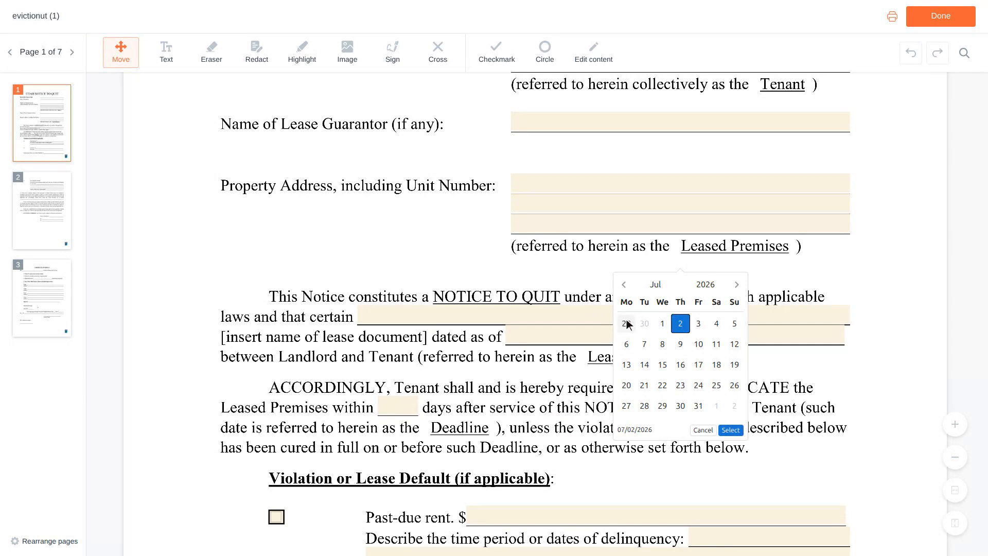
Name the lease 'Residential Lease Agreement' and set its dated-as-of date to 06/01/2023
{"action": "left_click", "coordinate": [609, 316]}
{"action": "type", "text": "Residential Le"}
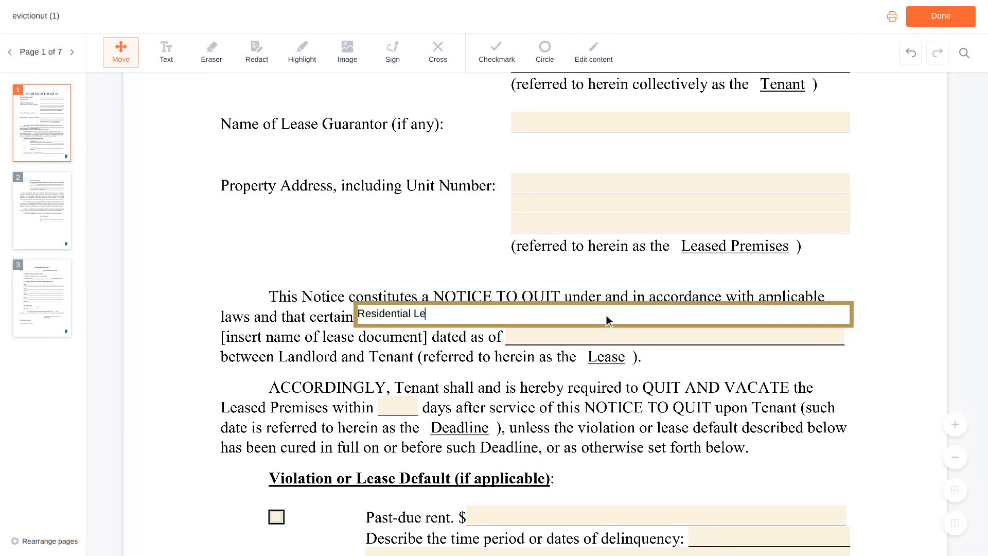
{"action": "type", "text": "ase Agreemen"}
{"action": "type", "text": "t"}
{"action": "key", "text": "Tab"}
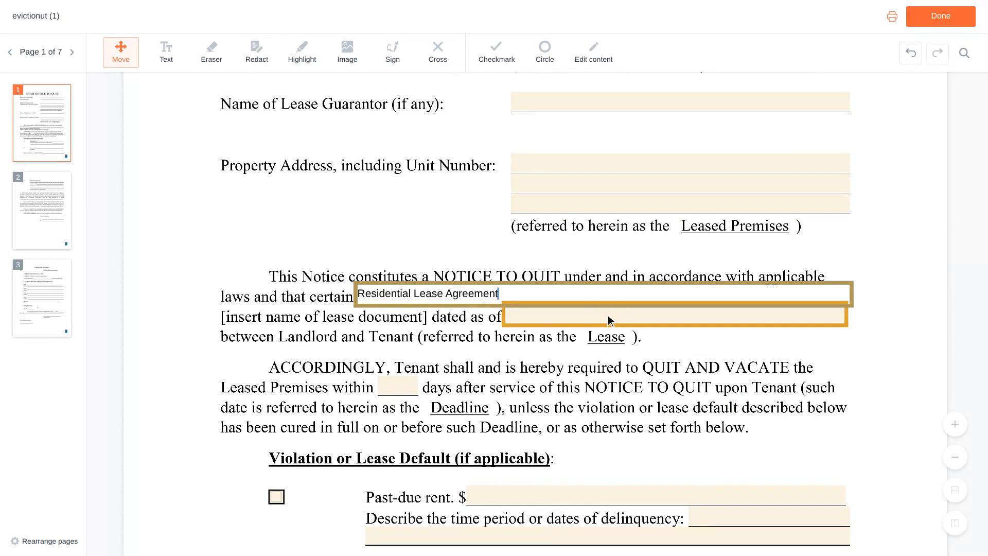
{"action": "left_click", "coordinate": [678, 316]}
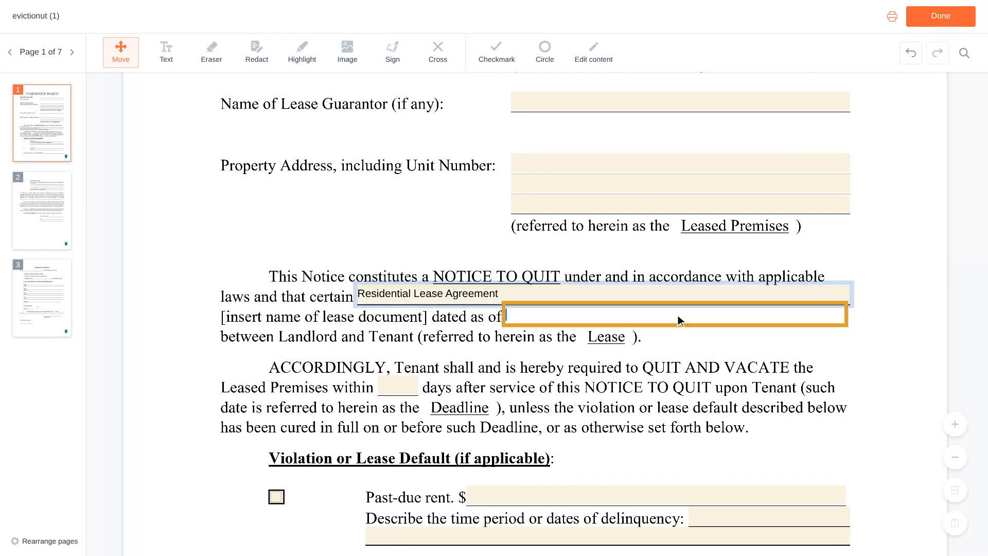
{"action": "type", "text": "06/01/2023"}
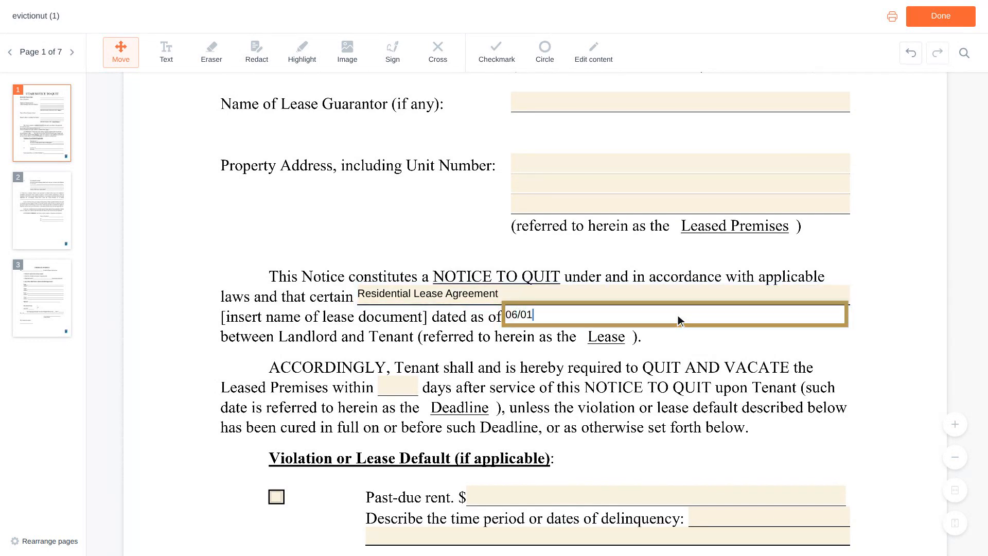
{"action": "scroll", "coordinate": [678, 315], "scroll_direction": "down", "scroll_amount": 3}
{"action": "scroll", "coordinate": [678, 315], "scroll_direction": "down", "scroll_amount": 1}
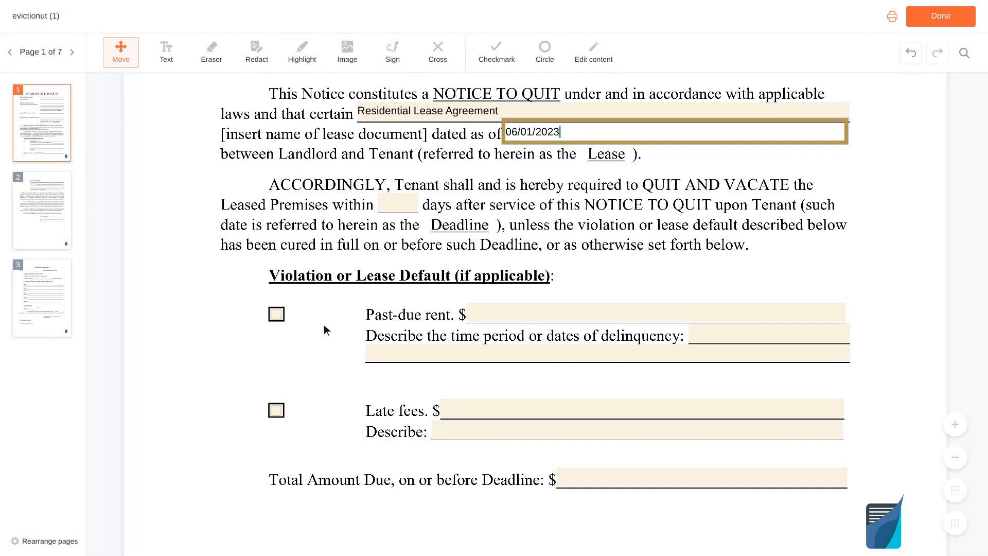
Check Past-due rent and enter an amount of 1,200
{"action": "left_click", "coordinate": [277, 314]}
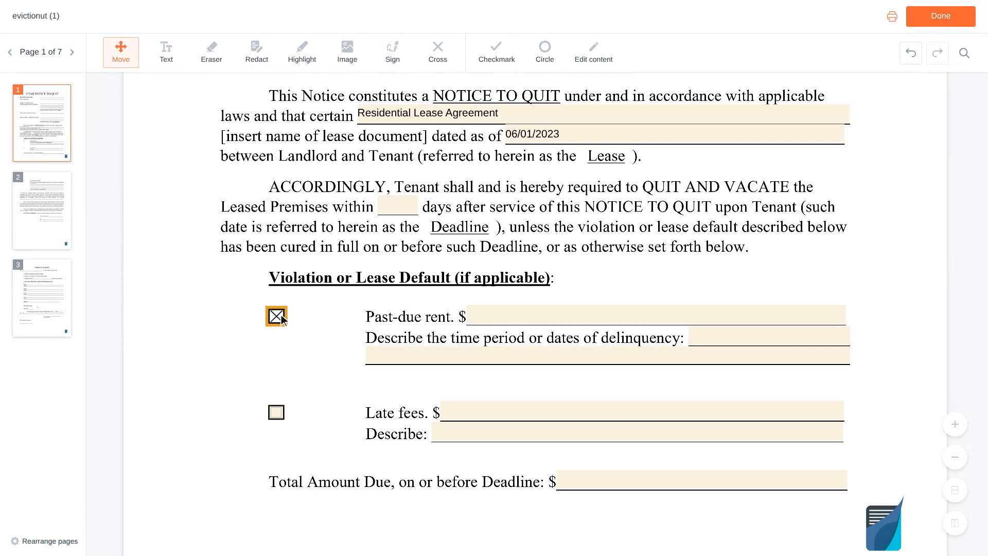
{"action": "left_click", "coordinate": [642, 313]}
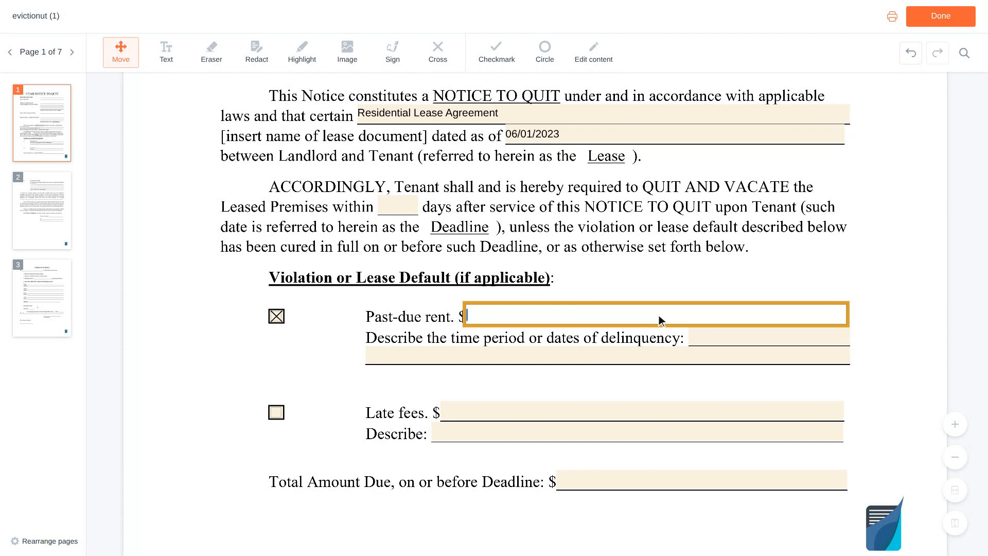
{"action": "type", "text": "1,200"}
{"action": "scroll", "coordinate": [659, 315], "scroll_direction": "down", "scroll_amount": 1}
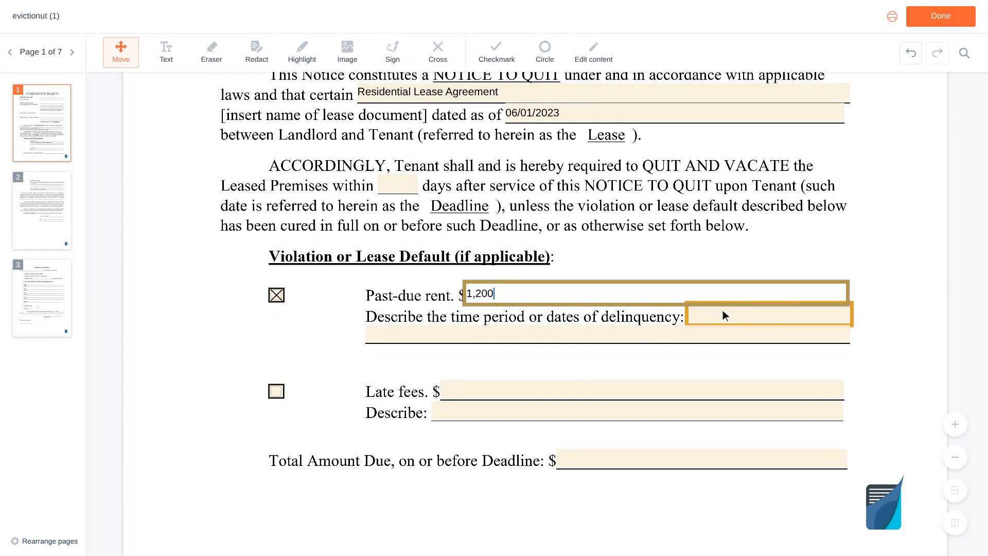
Describe the delinquency as 'February 2024 rent, due on the first'
{"action": "left_click", "coordinate": [772, 315]}
{"action": "type", "text": "Febr"}
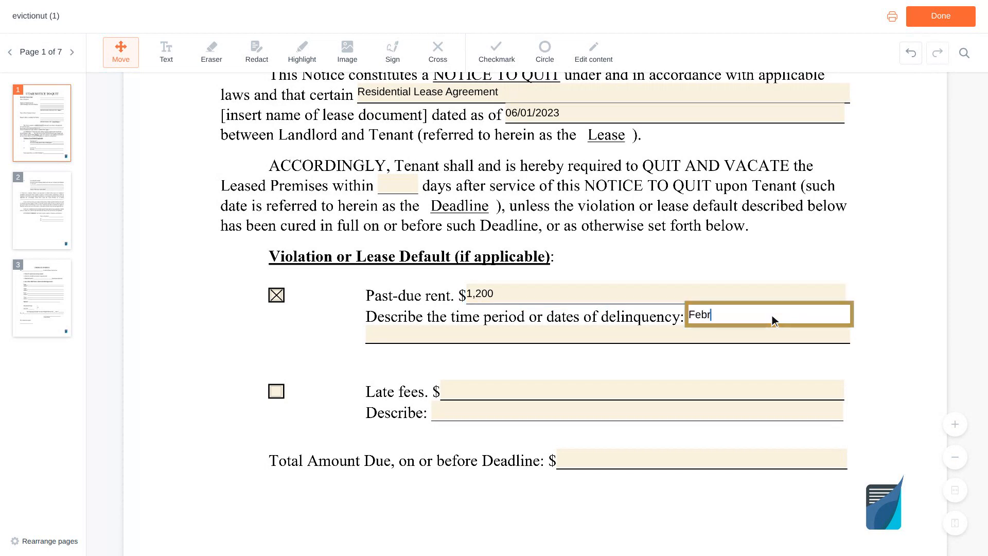
{"action": "type", "text": "uary 2024 rent, due on the"}
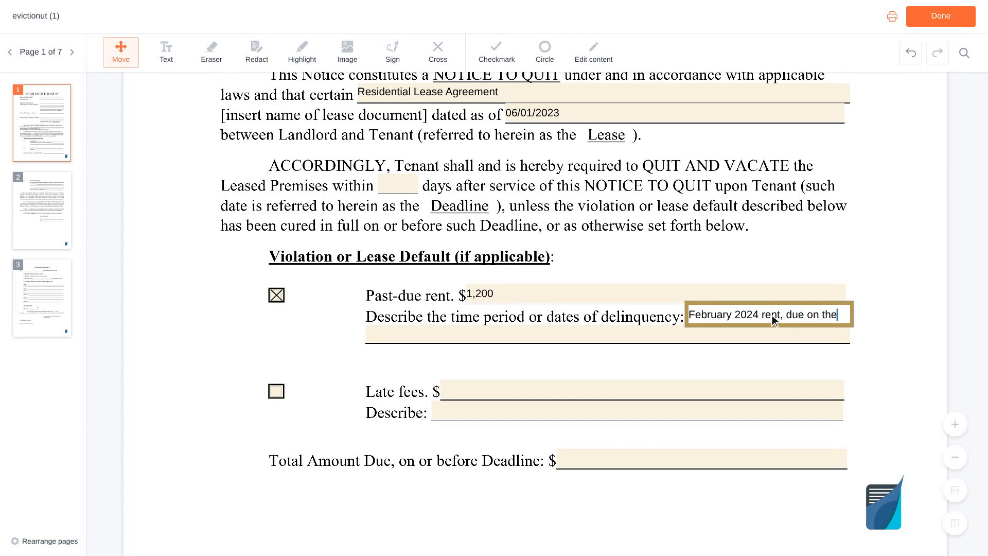
{"action": "type", "text": " firs"}
{"action": "scroll", "coordinate": [772, 315], "scroll_direction": "down", "scroll_amount": 2}
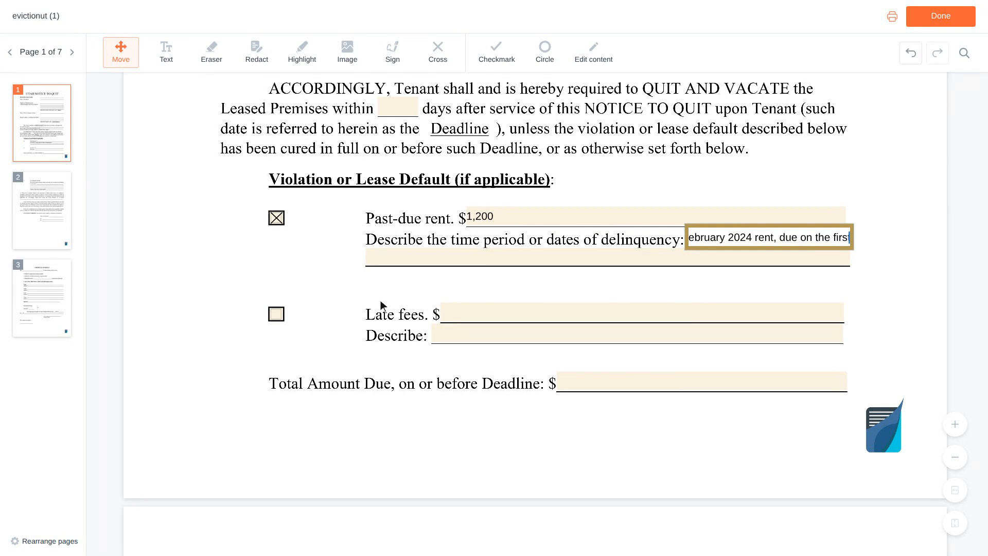
Check Late fees and enter an amount of 50
{"action": "left_click", "coordinate": [278, 315]}
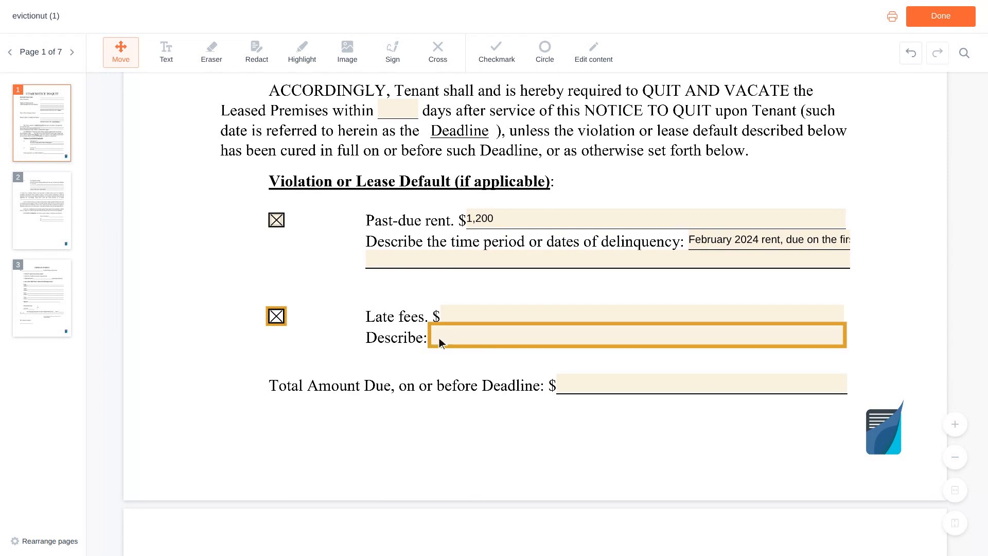
{"action": "left_click", "coordinate": [644, 316]}
{"action": "type", "text": "50"}
{"action": "scroll", "coordinate": [644, 315], "scroll_direction": "down", "scroll_amount": 1}
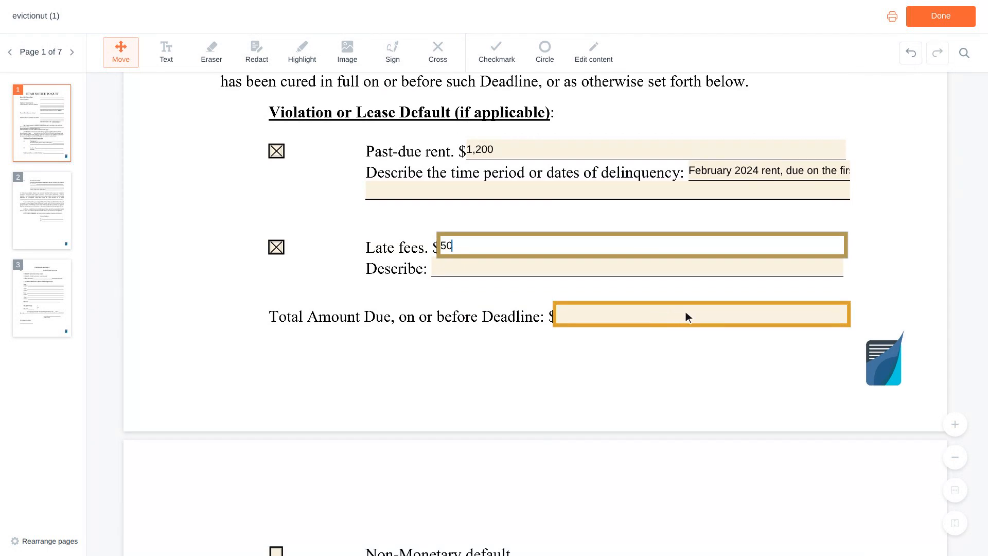
Set the Total Amount Due to 1,250
{"action": "left_click", "coordinate": [704, 315]}
{"action": "type", "text": "1,250"}
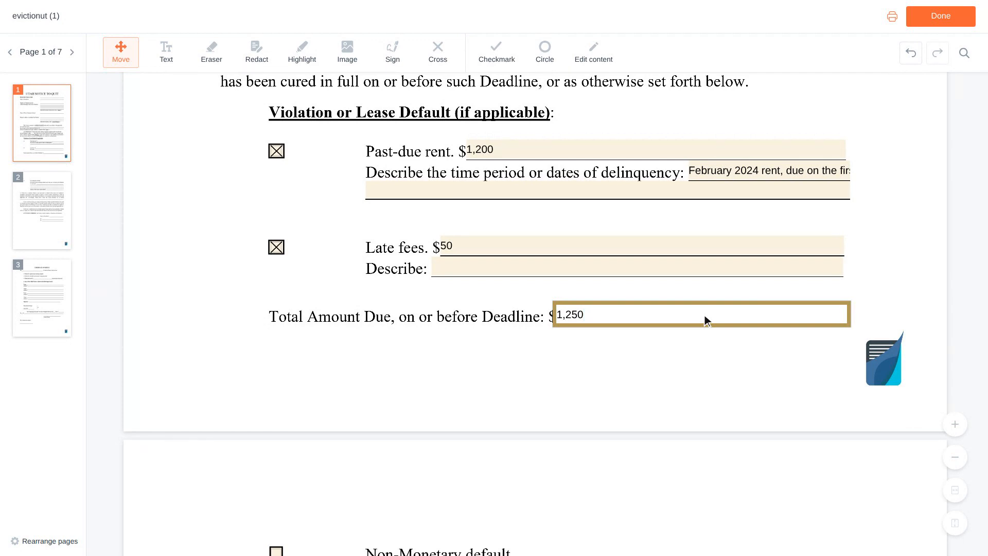
{"action": "key", "text": "Tab"}
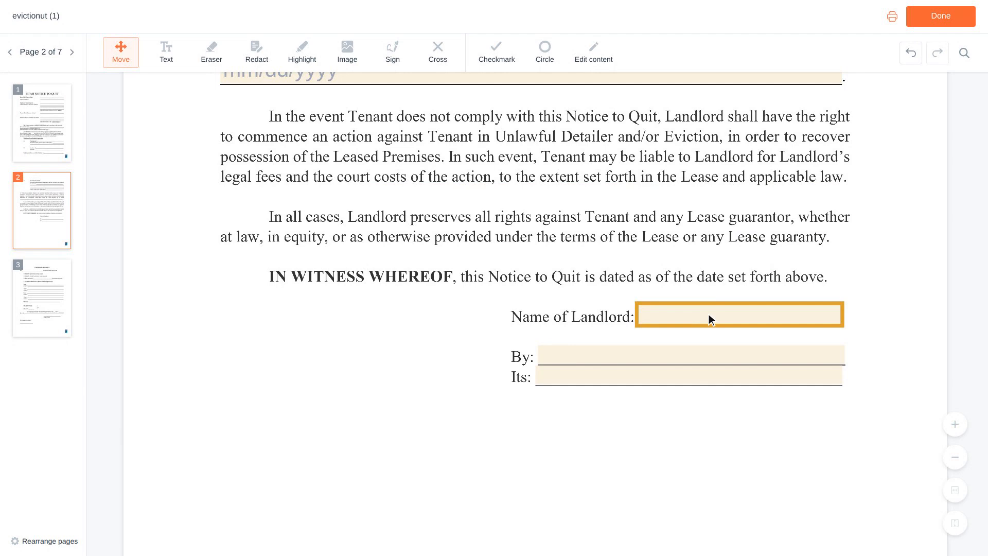
Enter the landlord's full name for Name of Landlord and By, with title 'Owner' under Its
{"action": "left_click", "coordinate": [742, 315]}
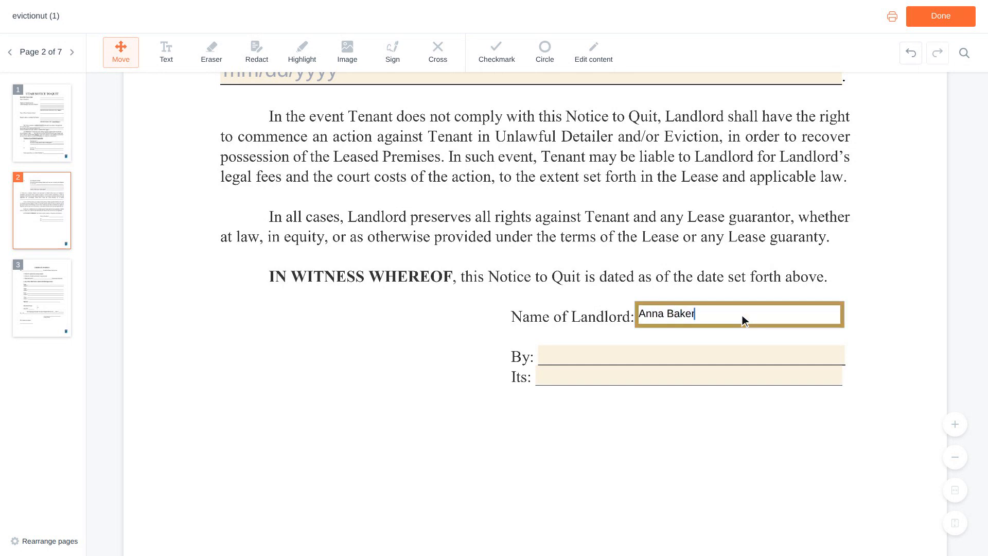
{"action": "scroll", "coordinate": [742, 315], "scroll_direction": "down", "scroll_amount": 1}
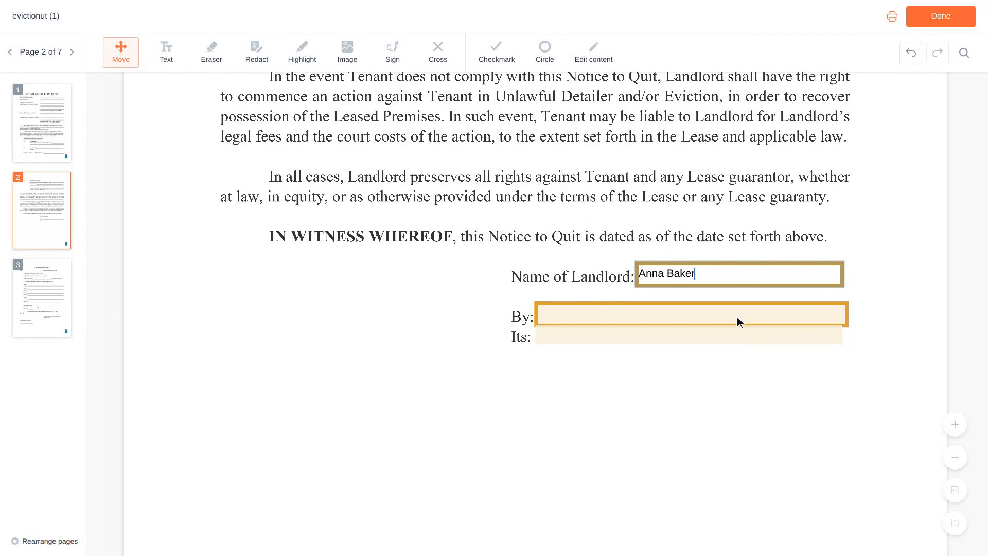
{"action": "left_click", "coordinate": [695, 316]}
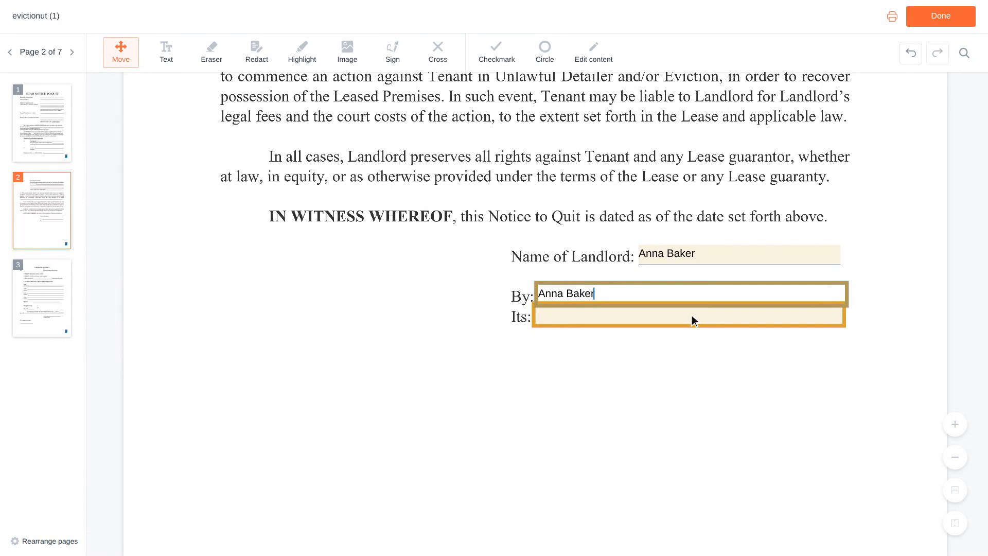
{"action": "left_click", "coordinate": [692, 316]}
{"action": "type", "text": "Owner"}
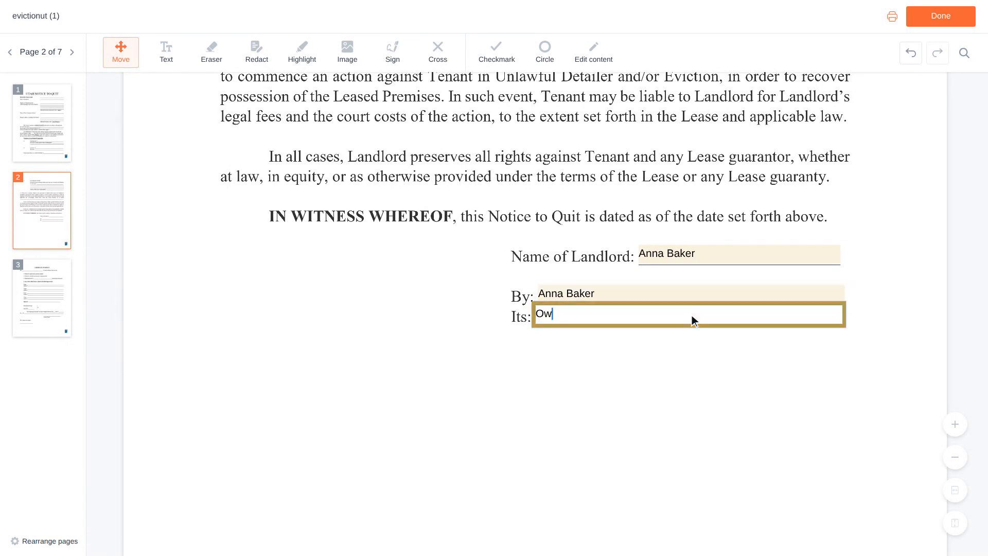